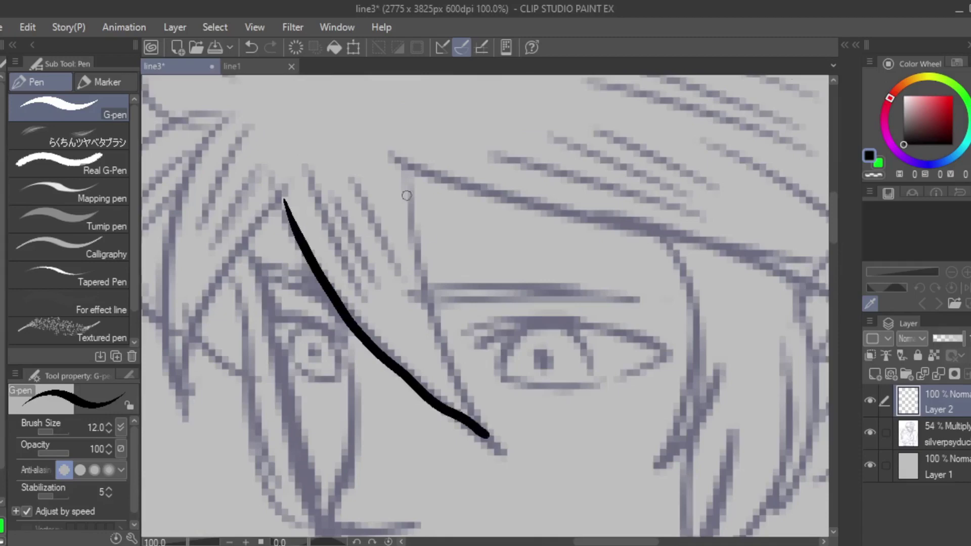
- Ink the first hair strands over the sketch in single tapered black strokes
drag(506, 340, 532, 416)
drag(532, 416, 501, 496)
drag(465, 399, 546, 400)
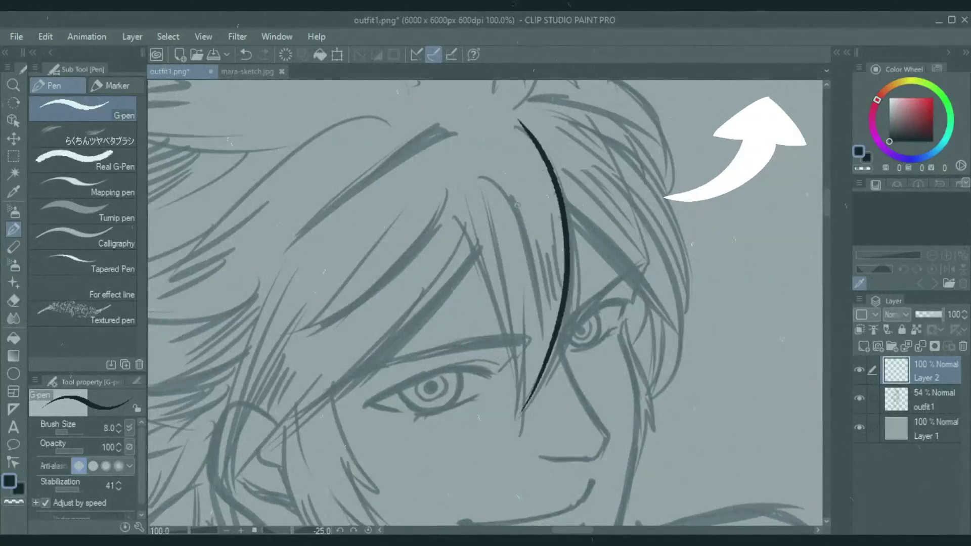
- Draw a long curved hair strand down to the eye in one clean stroke
scroll(507, 206, down, 2)
drag(441, 140, 511, 336)
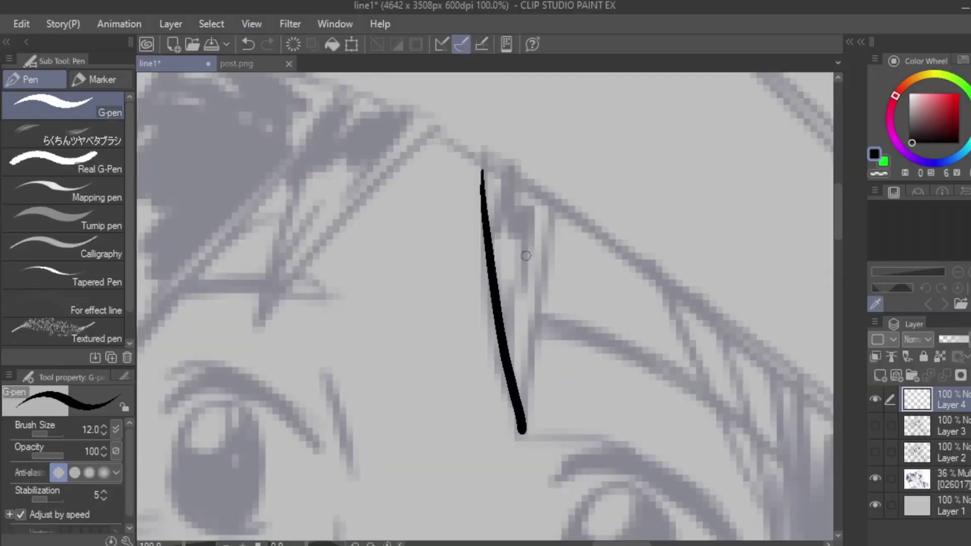
- Close the hair tip and ink long curved strands down beside the eye with a hook
mouse_move(545, 203)
mouse_down()
mouse_move(521, 429)
mouse_move(640, 245)
mouse_up()
mouse_move(488, 127)
mouse_down()
mouse_move(408, 385)
mouse_move(422, 318)
mouse_up()
scroll(422, 318, down, 3)
drag(423, 228, 478, 524)
drag(488, 247, 520, 229)
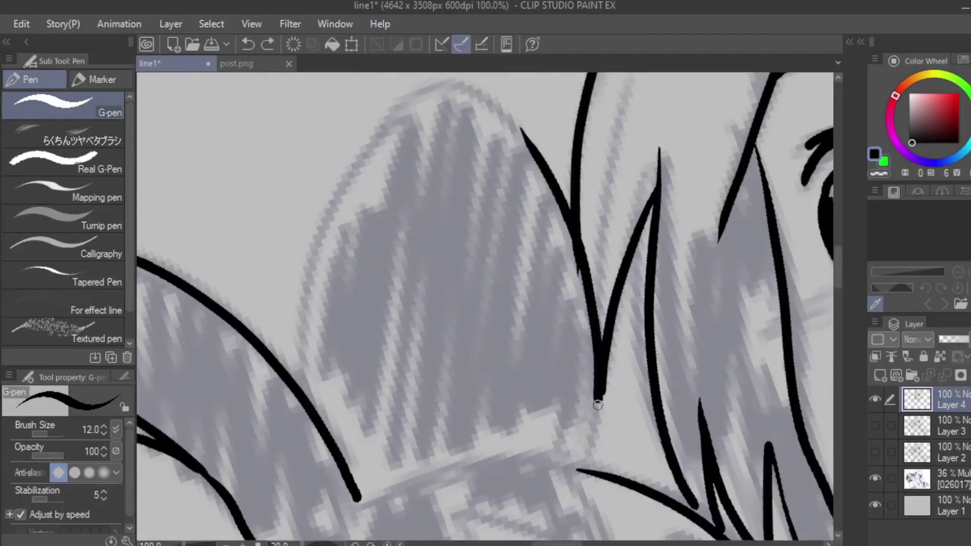
- Add a tapered line inside the head outline and the eyelid corner stroke
drag(372, 506, 399, 283)
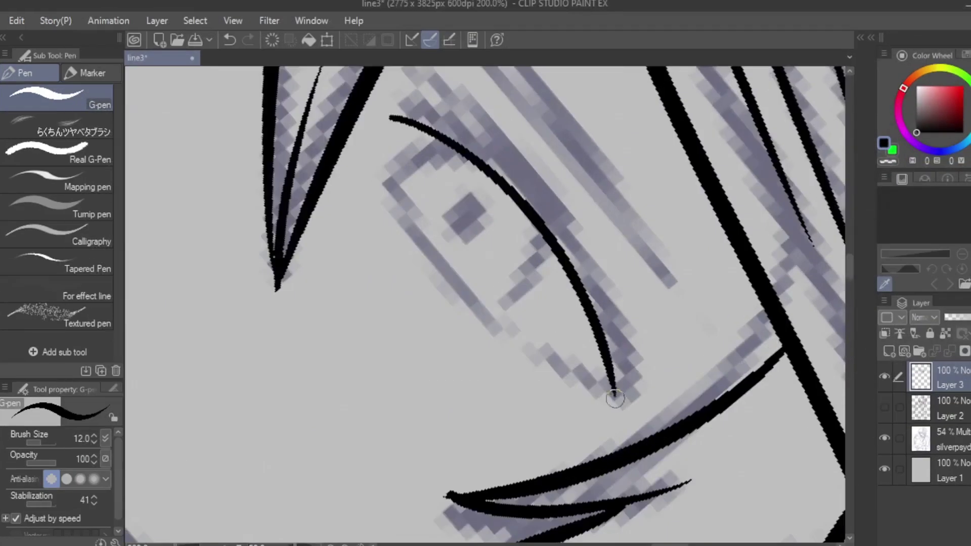
scroll(615, 397, up, 2)
drag(663, 400, 497, 286)
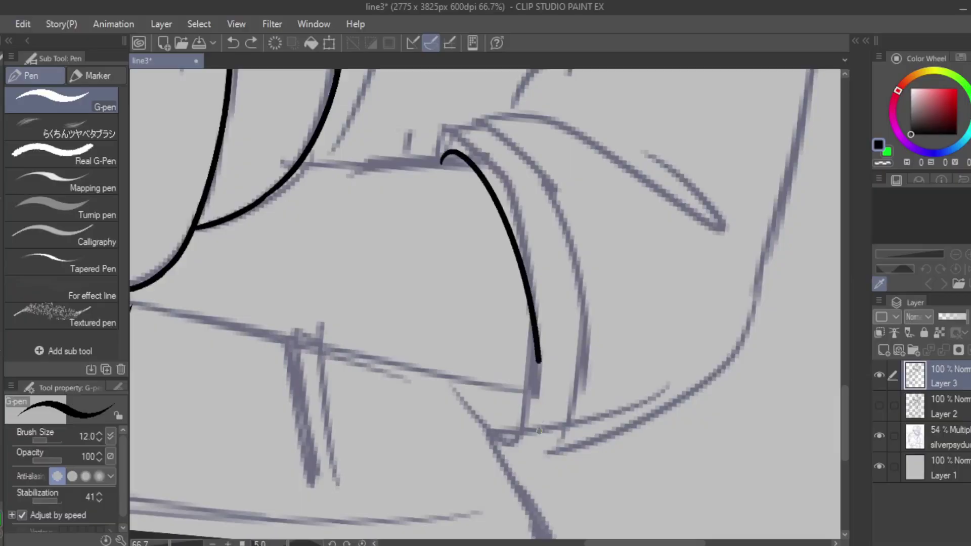
- Ink the cuff's curved and top edges, bottom hook and small fold lines, rotating the canvas slightly
drag(539, 434, 472, 387)
drag(450, 143, 405, 209)
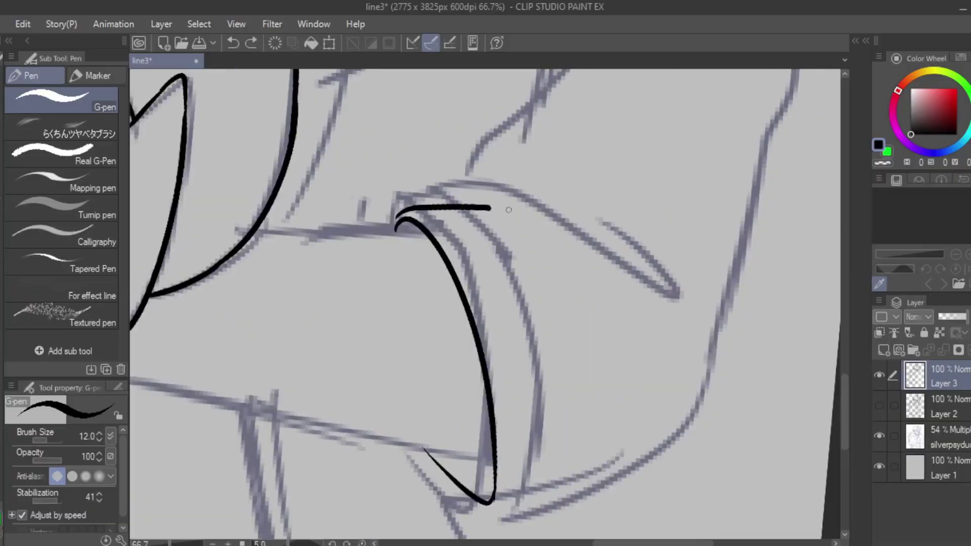
drag(619, 253, 540, 203)
drag(540, 202, 421, 333)
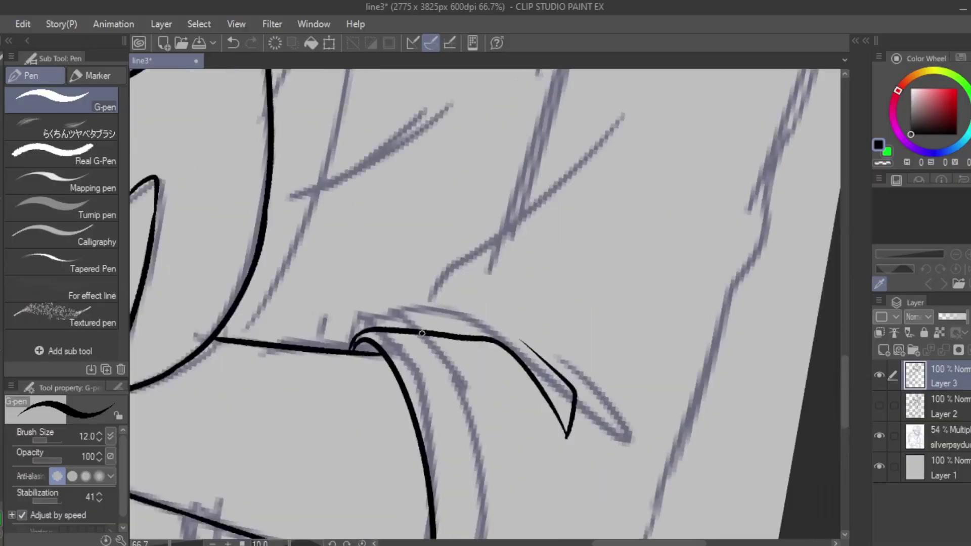
drag(506, 282, 577, 314)
drag(577, 314, 410, 332)
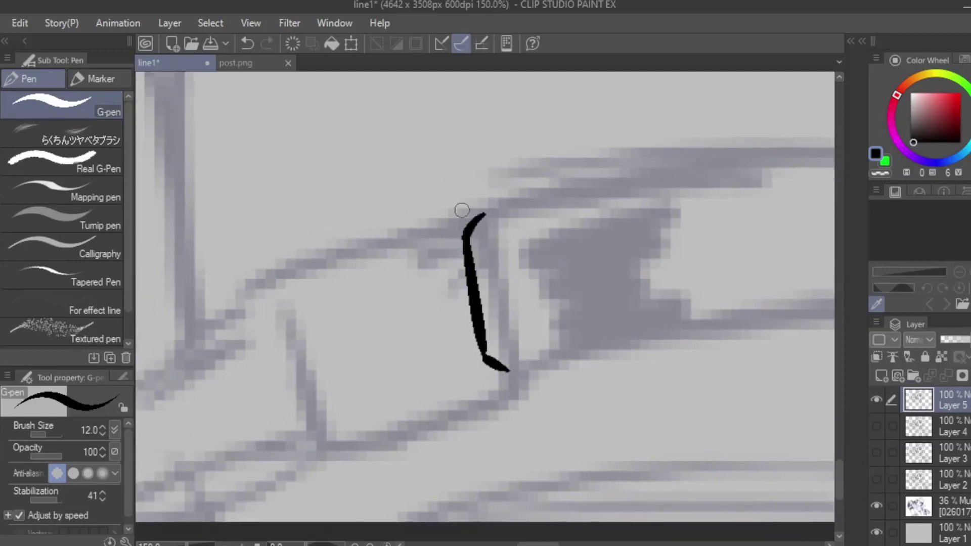
- Undo the bad stroke and ink the finger's top edge and inner side line
drag(276, 293, 276, 241)
key(ctrl+z)
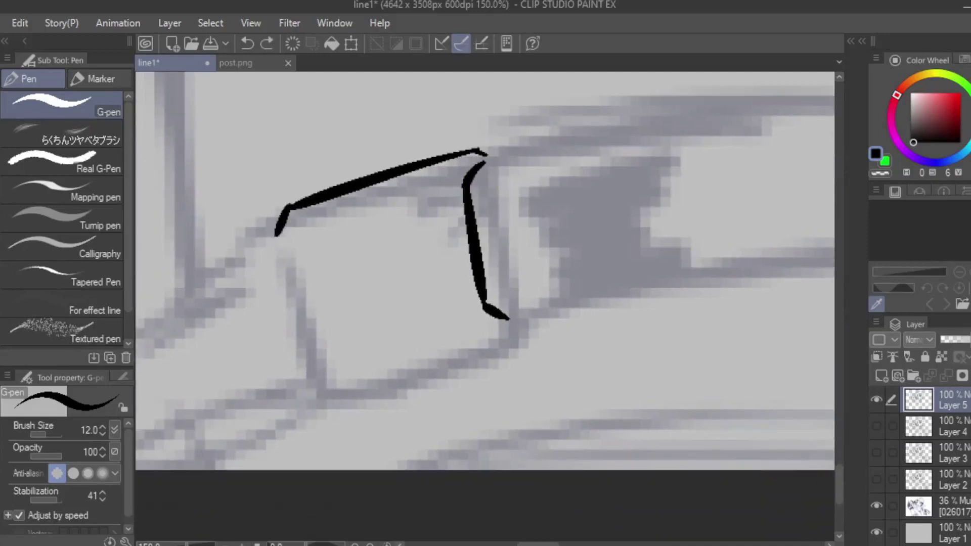
mouse_move(459, 241)
mouse_down()
mouse_move(518, 234)
mouse_move(489, 232)
mouse_move(528, 248)
mouse_move(601, 436)
mouse_up()
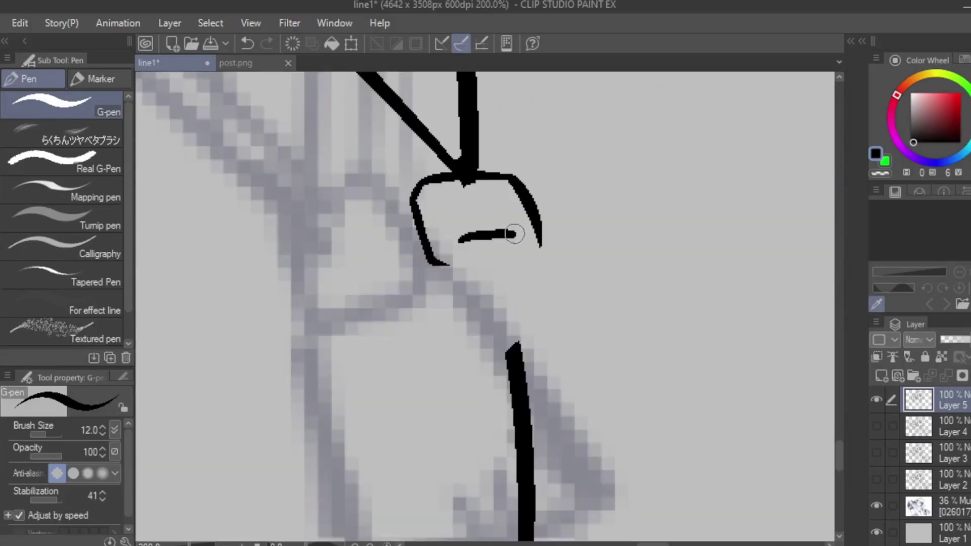
scroll(451, 405, down, 3)
drag(538, 277, 458, 340)
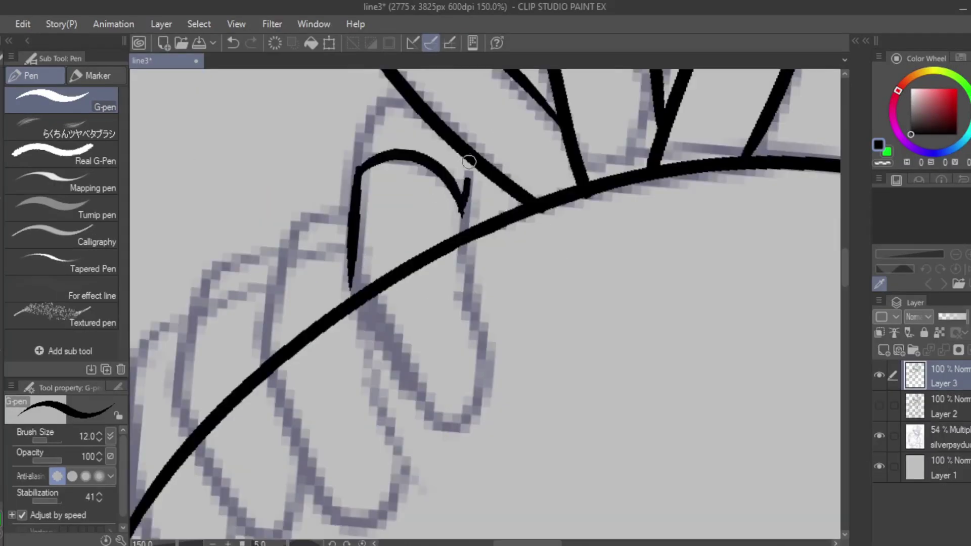
- Redraw the short fingertip stroke after undoing the one that curved too far
scroll(328, 233, down, 2)
mouse_move(464, 202)
mouse_down()
mouse_move(334, 253)
mouse_move(366, 304)
mouse_move(434, 148)
mouse_move(430, 211)
mouse_move(441, 257)
mouse_up()
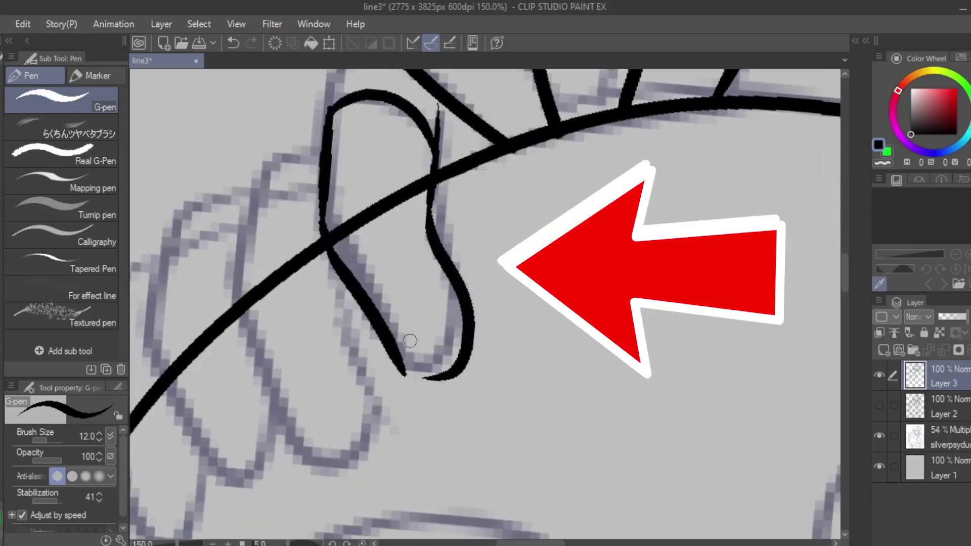
key(ctrl+z)
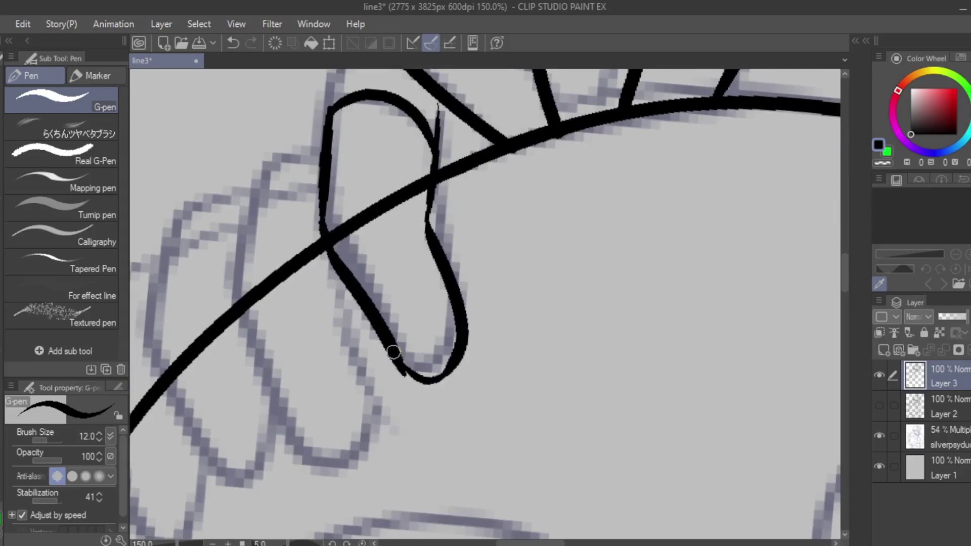
drag(436, 309, 410, 322)
scroll(410, 323, up, 2)
key(e)
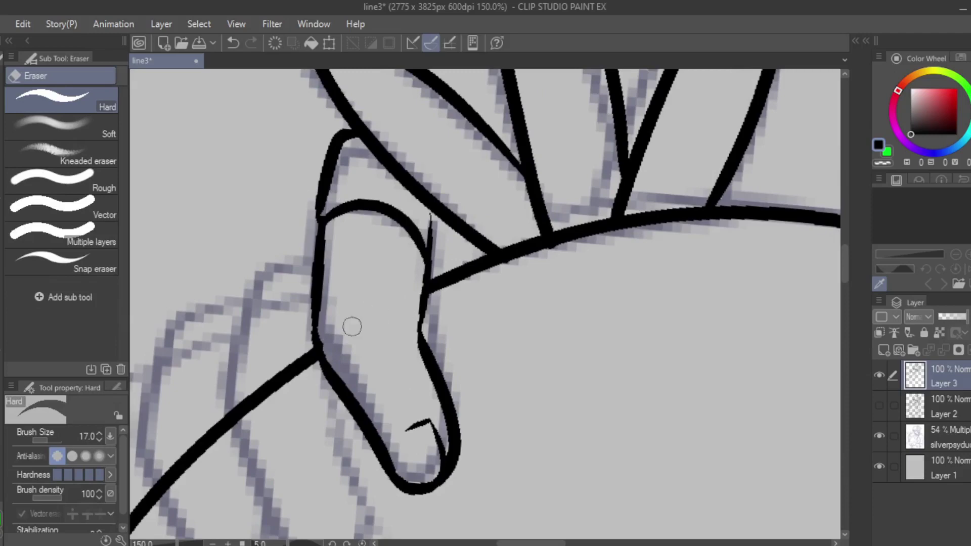
key(p)
key(e)
scroll(347, 310, up, 1)
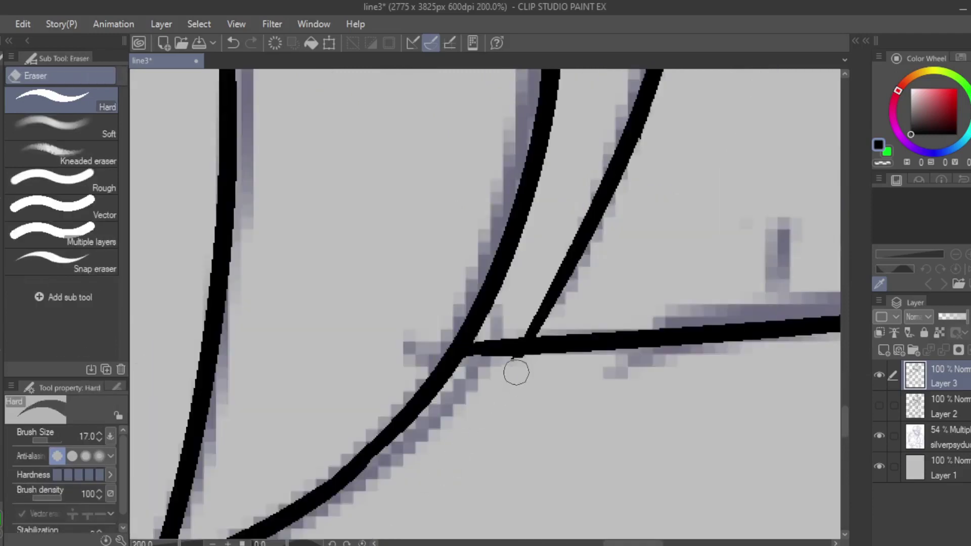
scroll(493, 361, down, 10)
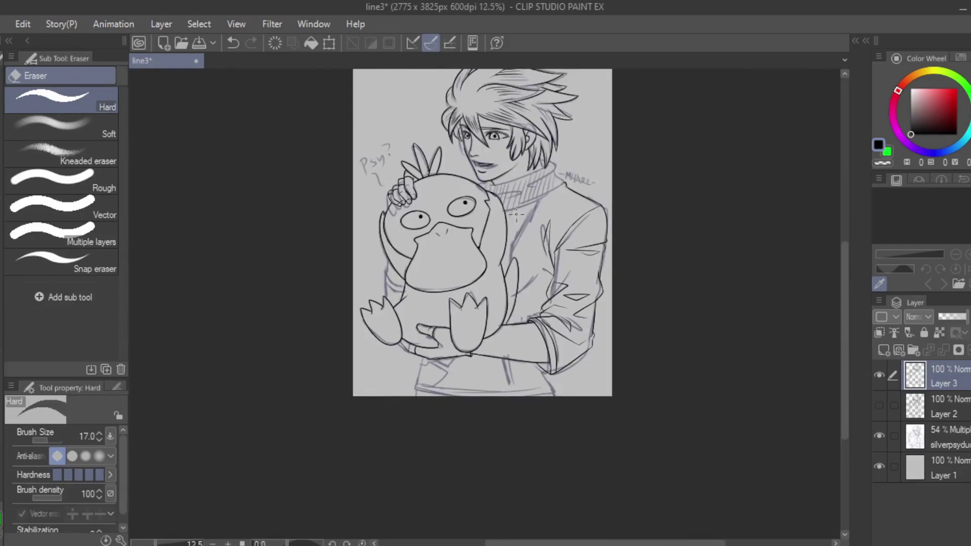
drag(516, 215, 505, 245)
drag(421, 352, 484, 283)
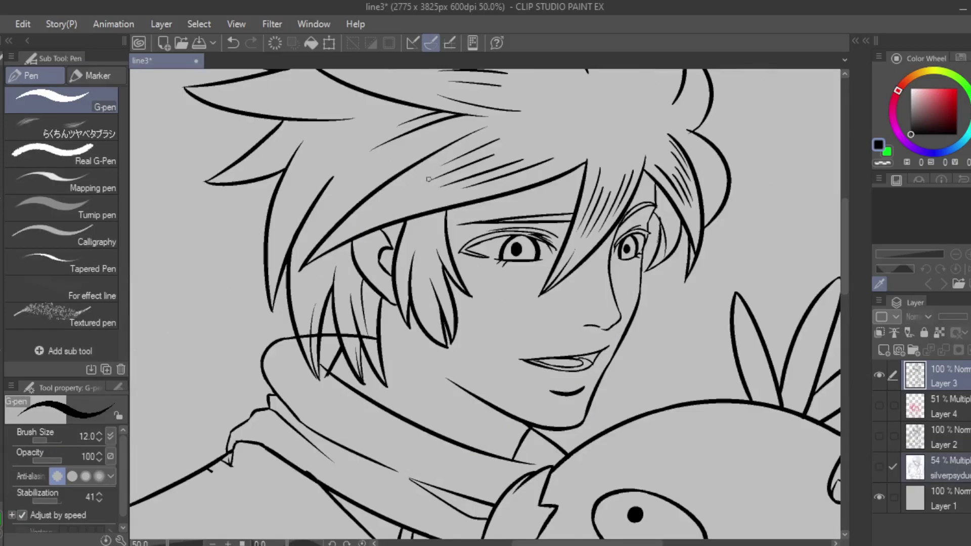
scroll(428, 179, up, 1)
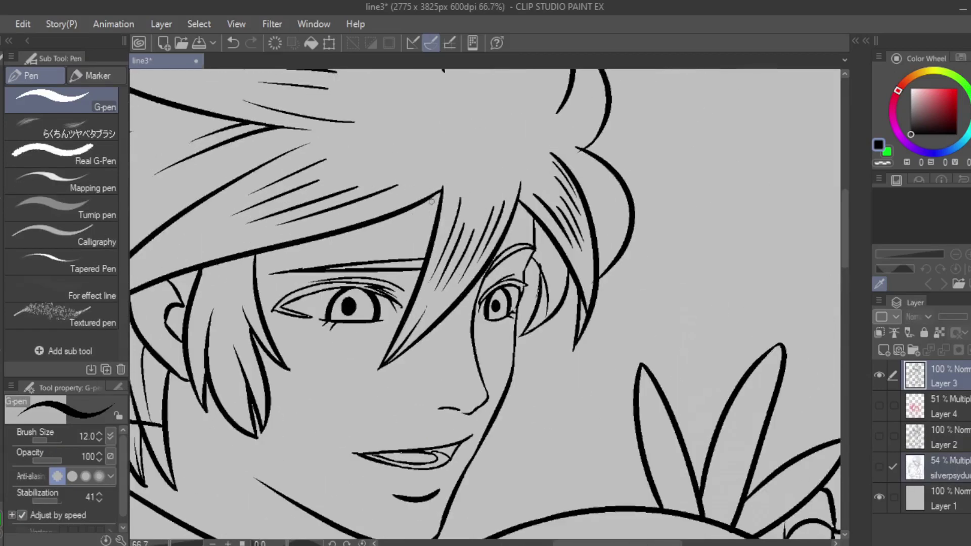
- Flip the canvas horizontally and lasso-select around the man's smaller left eye
key(h)
scroll(470, 231, up, 3)
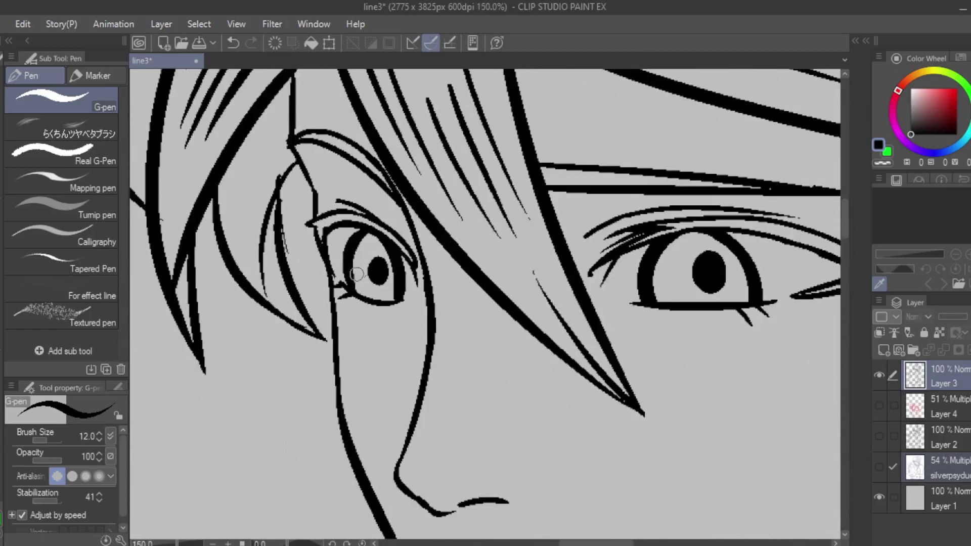
key(m)
drag(407, 263, 351, 250)
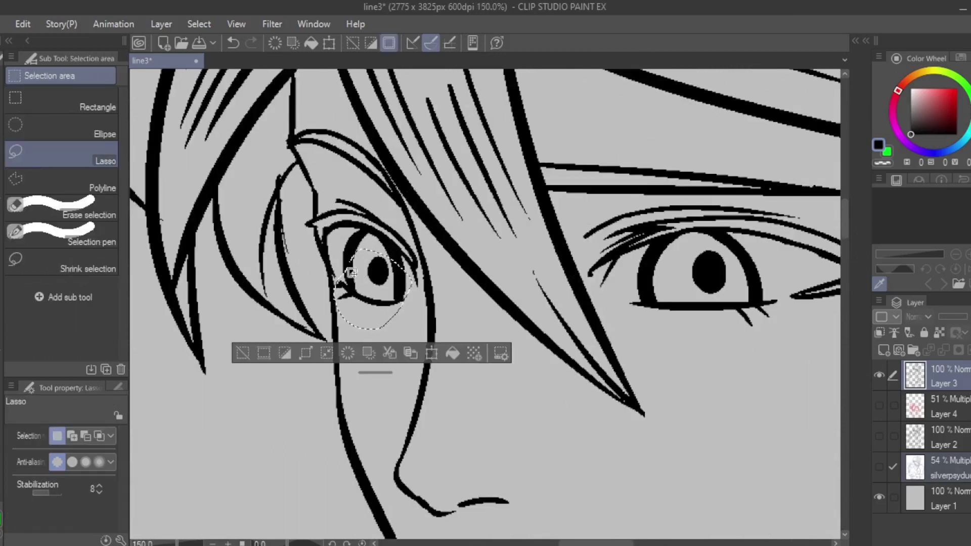